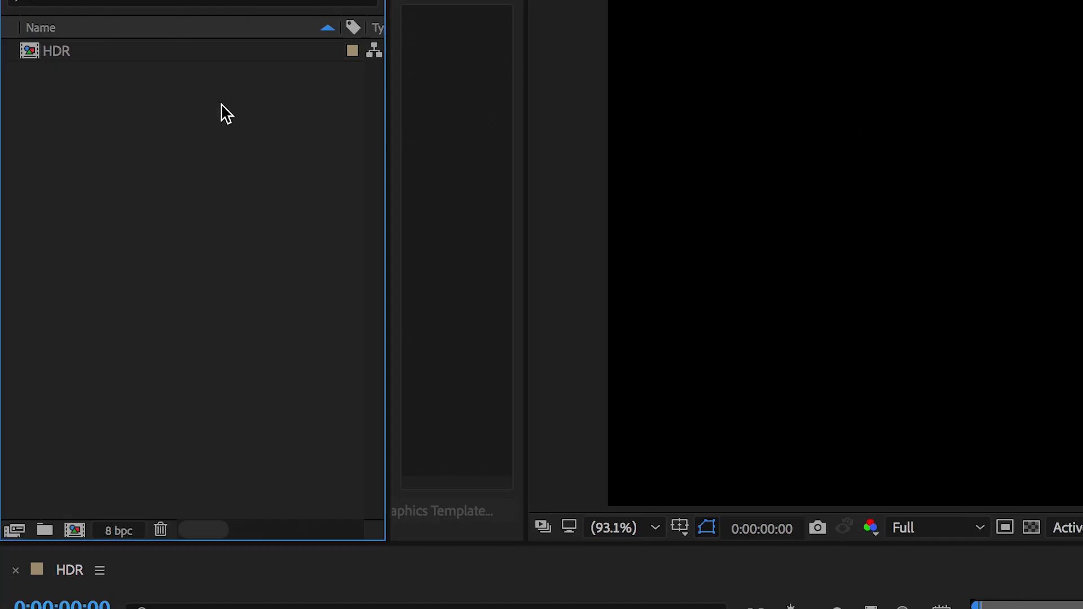
Import the footage file 125_4329.MXF and create a new composition from it.
right_click(221, 105)
mouse_move(402, 215)
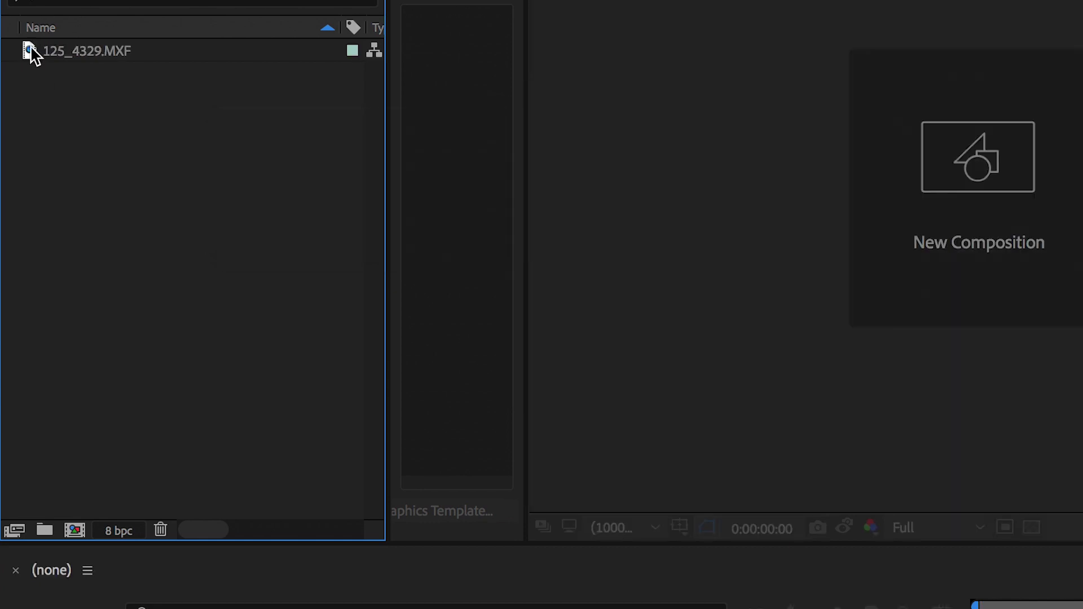
right_click(33, 54)
left_click(125, 112)
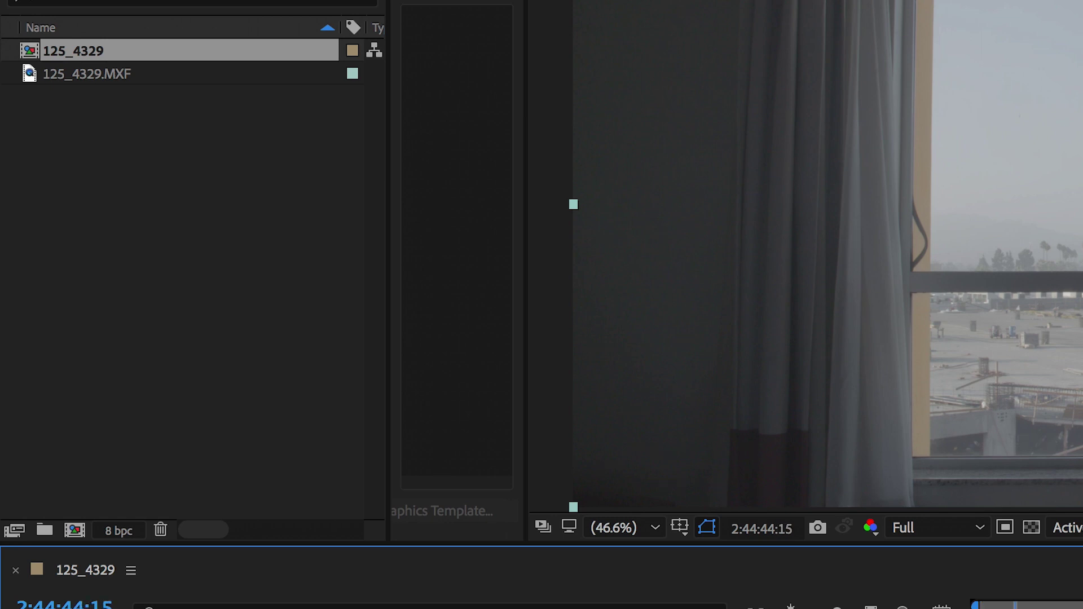
Split the footage layer to remove its unwanted start, and split it again at 2:44:49:12 to end the darkest exposure clip.
key("super+shift+d")
left_click(535, 512)
key("Delete")
left_click_drag(575, 502, 556, 502)
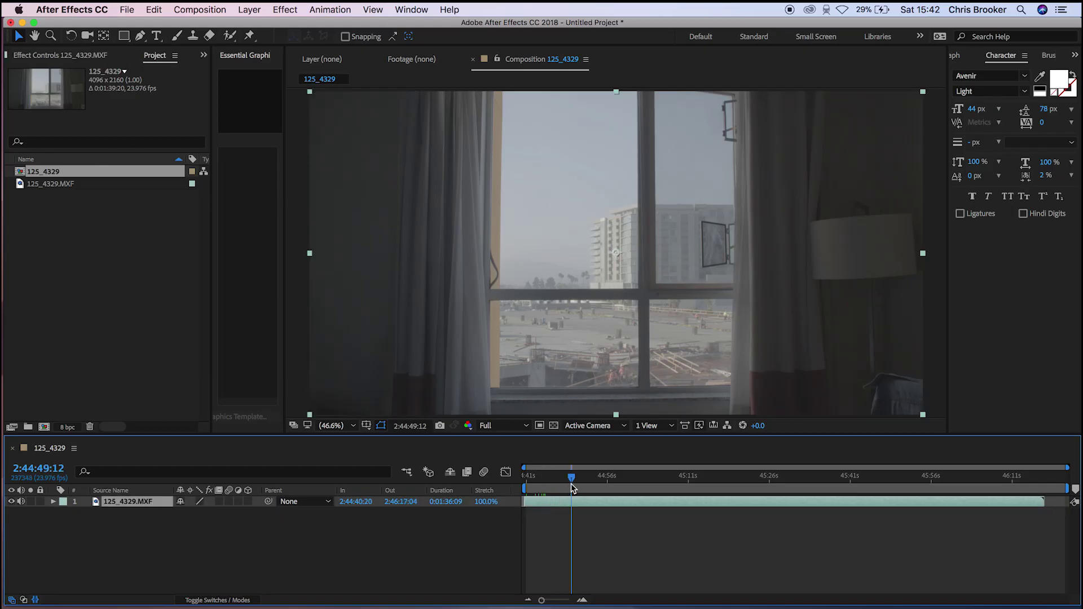
key("super+shift+d")
Isolate the middle exposure from 2:45:16:02 to 2:45:27:08 by splitting the layer and deleting the section before it.
left_click(790, 478)
left_click(700, 479)
left_click(742, 478)
left_click(1007, 478)
left_click(675, 479)
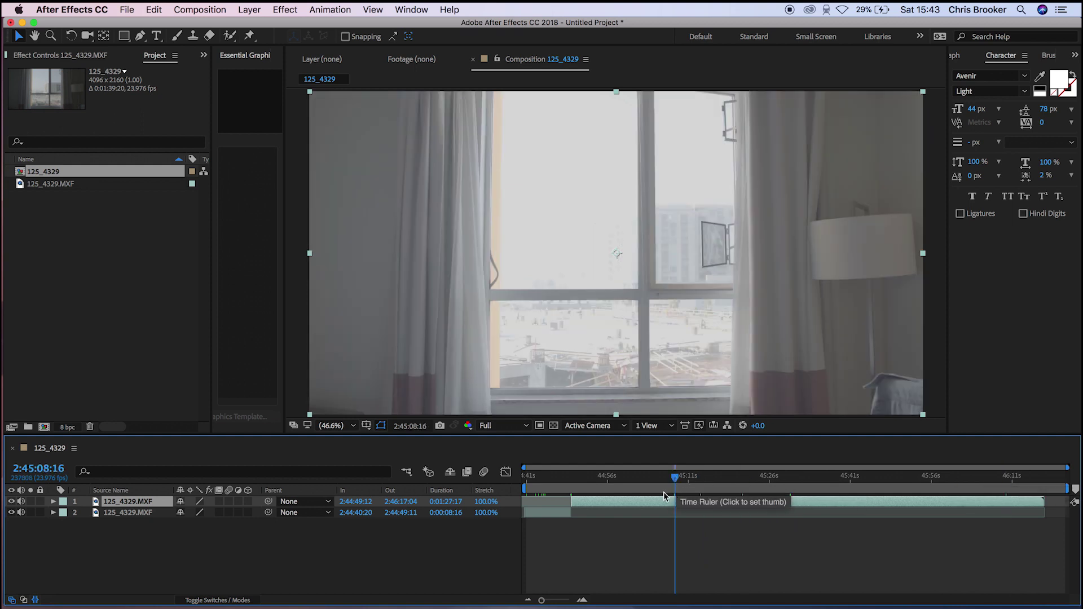
left_click_drag(664, 482, 777, 484)
key("super+shift+d")
left_click(682, 512)
key("Delete")
left_click(730, 483)
left_click(774, 503)
key("super+shift+d")
Split the remaining layer at 2:46:01:23 and delete the section before it to keep only the brightest exposure.
left_click(949, 484)
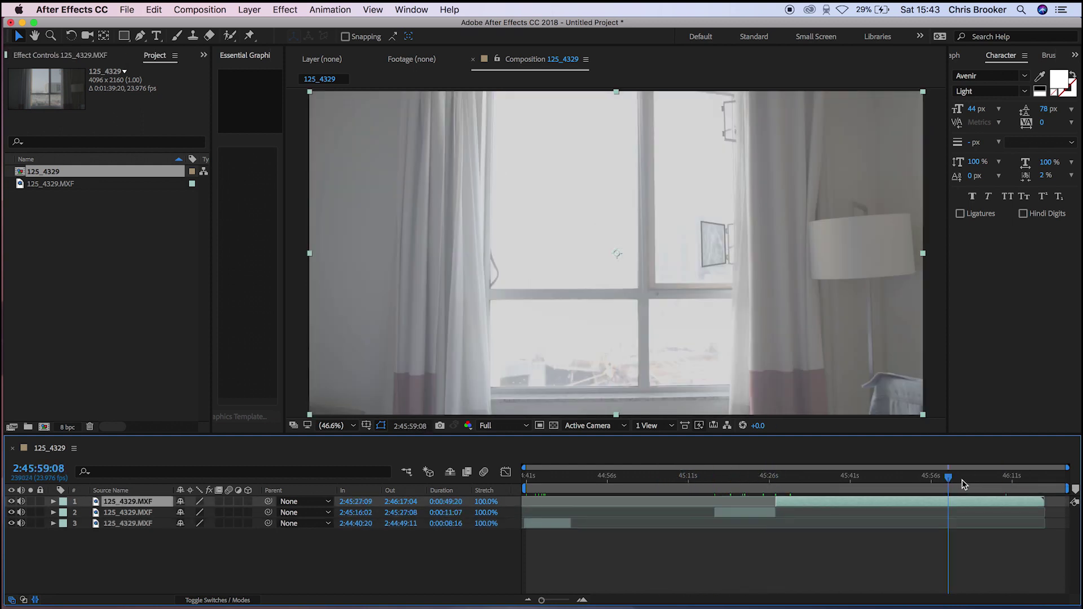
left_click(962, 486)
key("super+shift+d")
left_click(938, 514)
key("Delete")
Slide the middle and brightest exposure clips to the timeline's start, and set the current time to 2:44:41:04.
left_click_drag(744, 514, 553, 529)
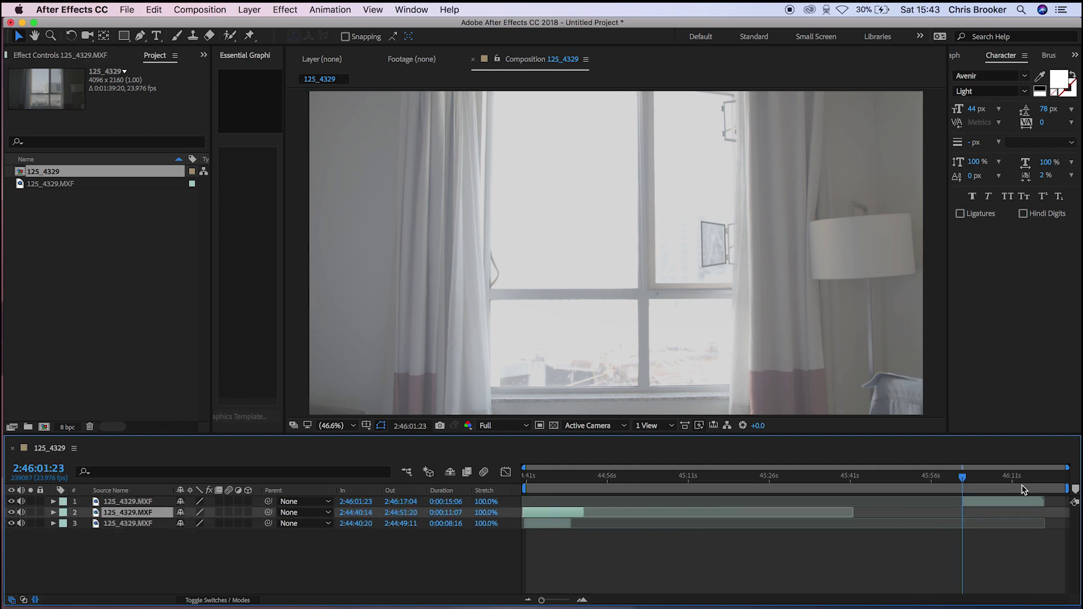
left_click_drag(1004, 502, 566, 507)
left_click(542, 483)
key("equal")
key("equal")
left_click_drag(648, 599, 621, 599)
left_click(526, 482)
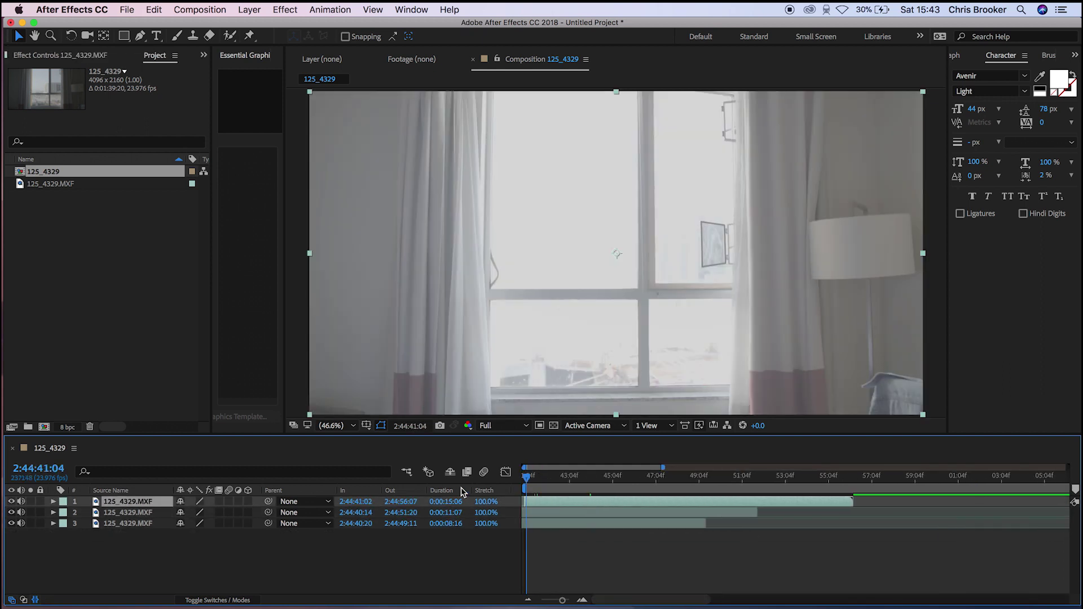
Check the exposures by hiding the upper layers, and reorder the stack with the darkest exposure on top and the brightest at the bottom.
left_click(11, 503)
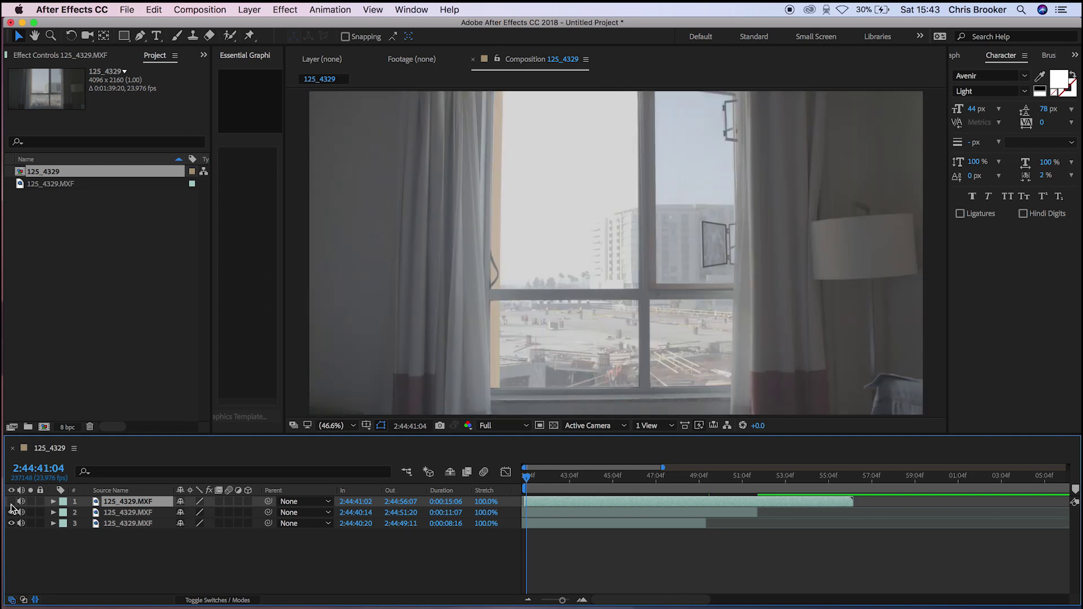
left_click(12, 513)
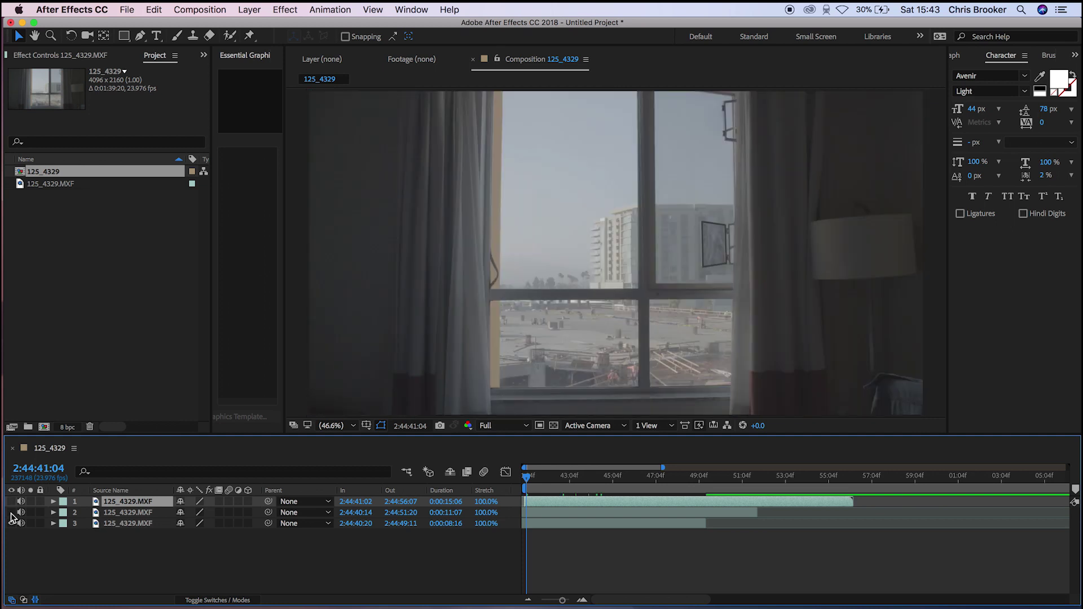
mouse_move(145, 523)
left_mouse_down()
mouse_move(145, 502)
mouse_move(145, 513)
left_mouse_up()
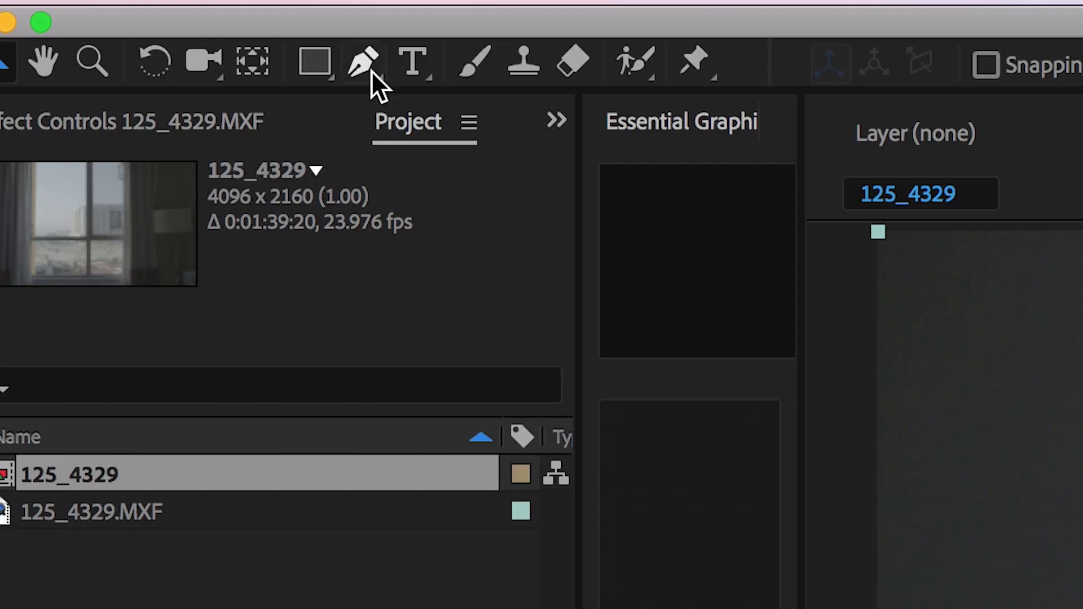
Draw a closed Pen tool mask around the window opening on the darkest exposure layer.
left_click(371, 70)
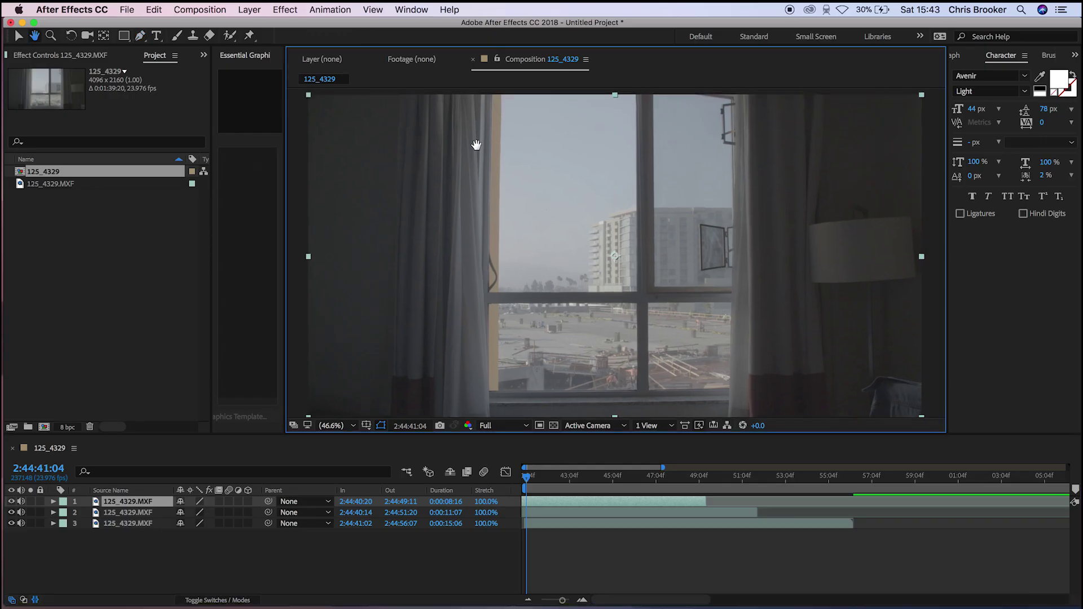
left_click_drag(490, 123, 477, 145)
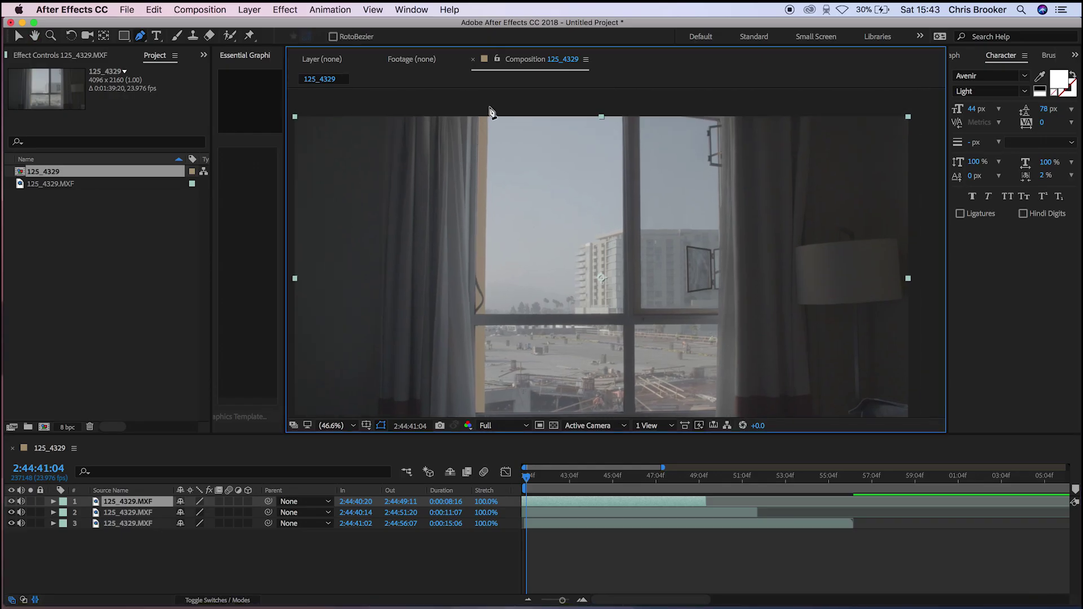
scroll(490, 124, "up", 3)
left_click_drag(489, 361, 485, 191)
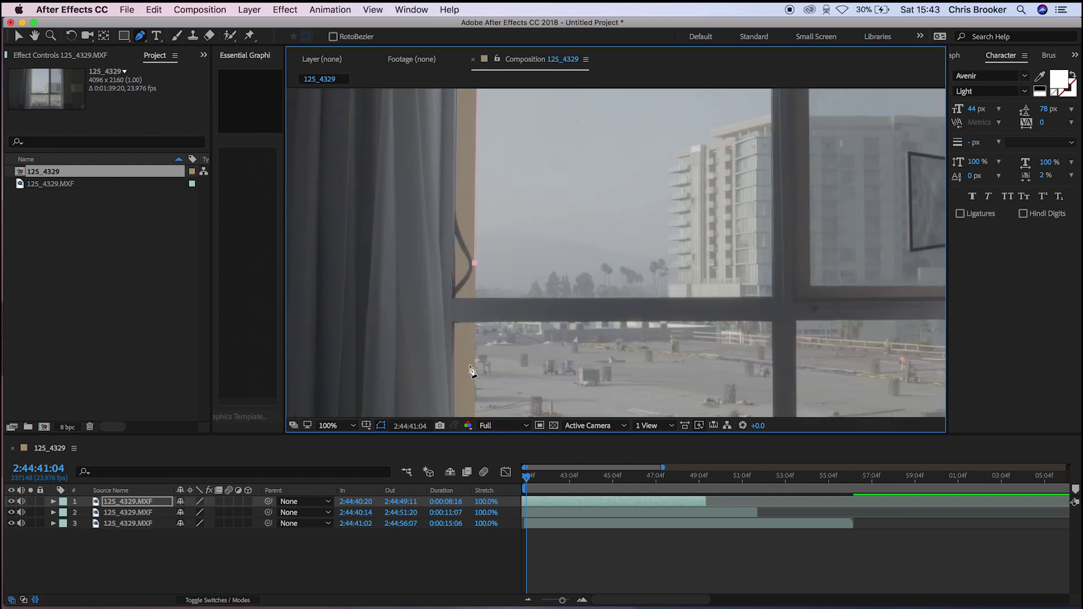
left_click(469, 367)
left_click_drag(705, 338, 391, 290)
left_click(500, 300)
left_click_drag(498, 169, 498, 368)
left_click(542, 268)
left_click(350, 237)
left_click_drag(350, 254, 604, 254)
left_click(338, 425)
left_click(338, 412)
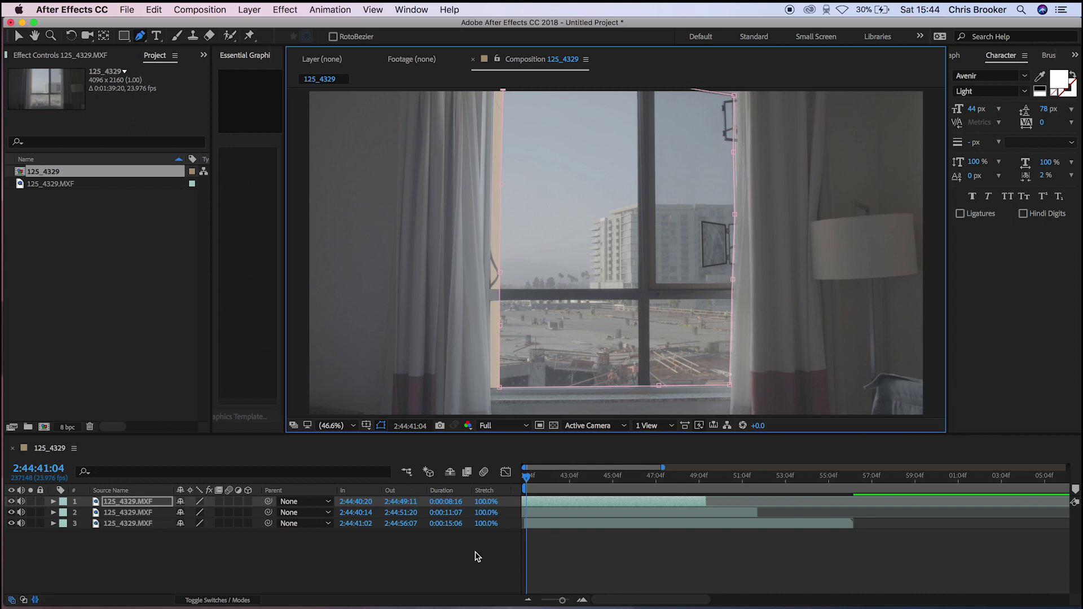
Deselect the masked layer and toggle the darkest exposure's visibility to examine the window mask.
left_click(425, 583)
key("v")
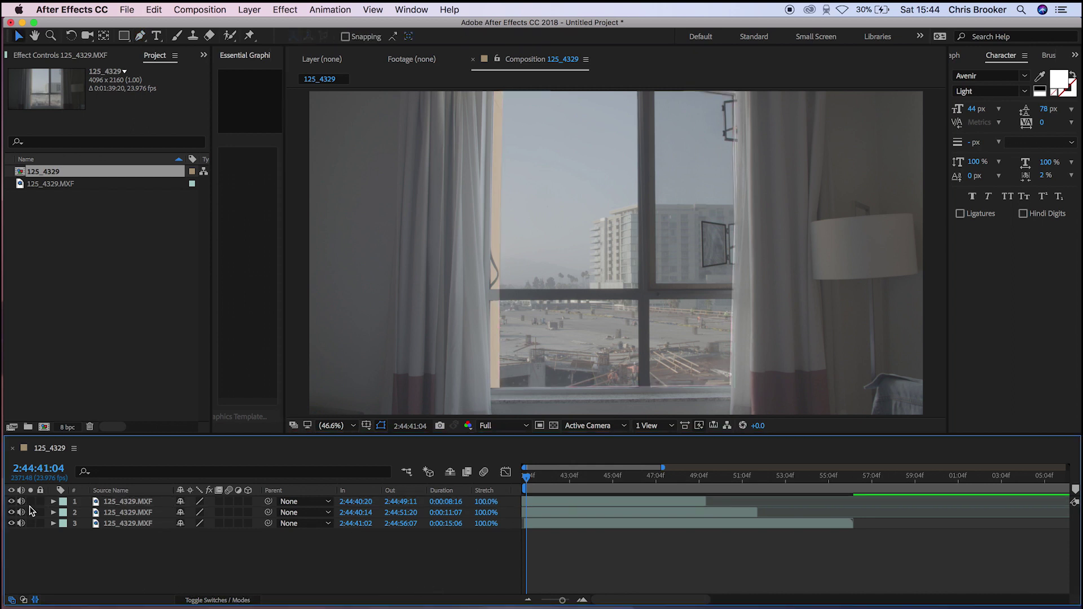
left_click(12, 502)
left_click(12, 502)
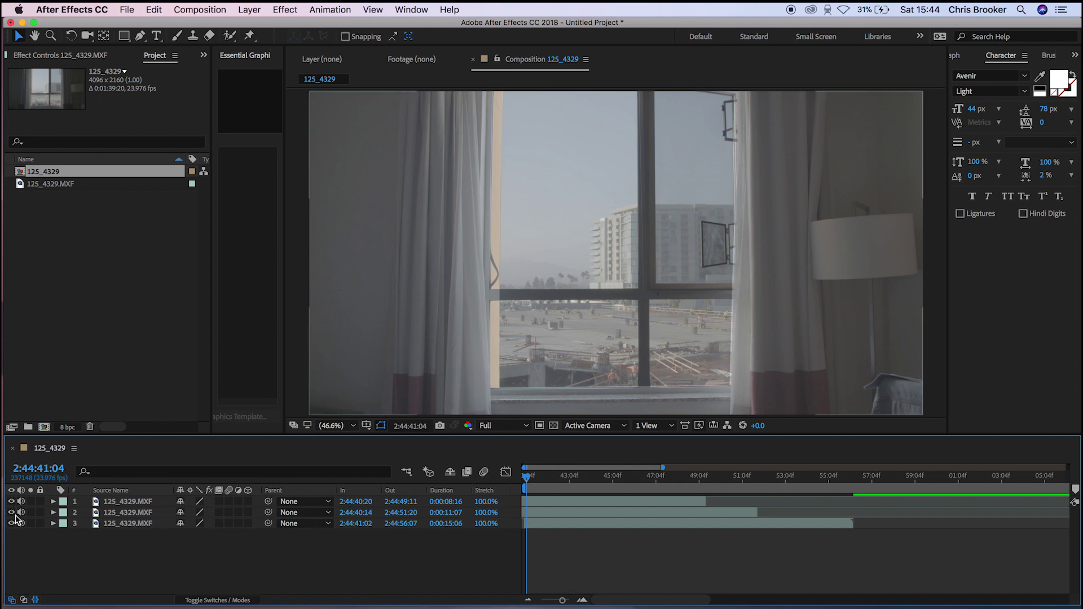
Draw a wider Pen tool mask around the window and both curtains on the middle exposure layer.
left_click(144, 514)
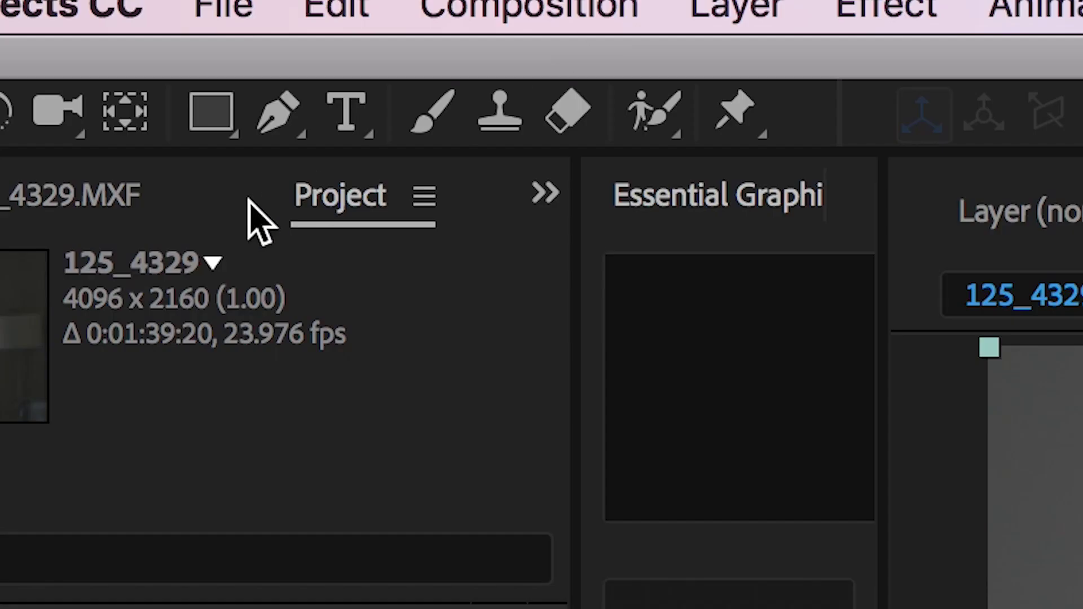
left_click(140, 36)
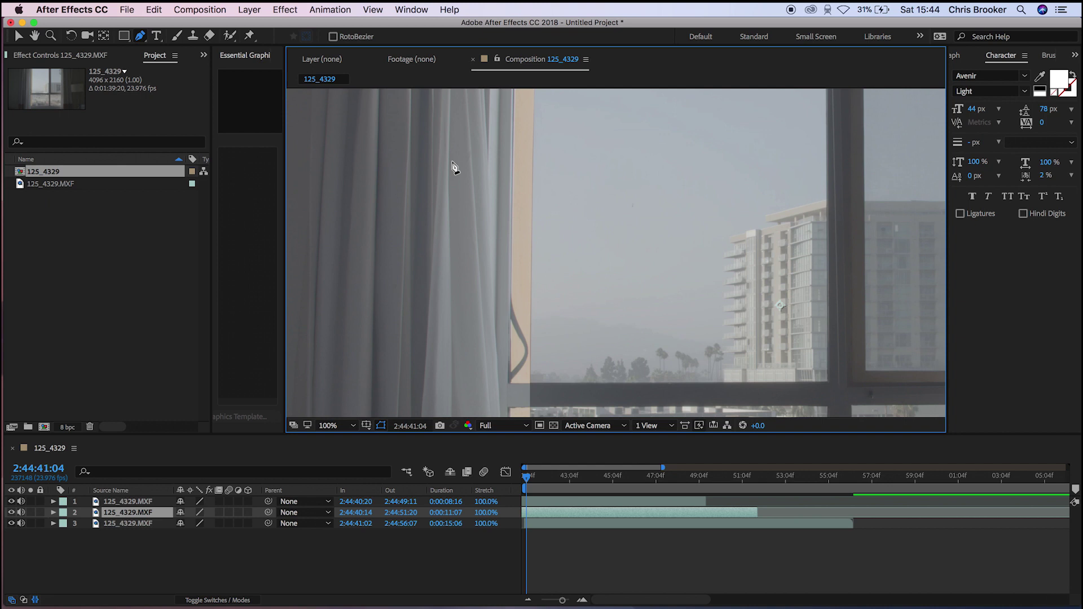
left_click_drag(454, 167, 657, 383)
left_click(561, 126)
left_click_drag(542, 395, 485, 102)
left_click(477, 383)
left_click_drag(880, 293, 316, 282)
left_click(789, 373)
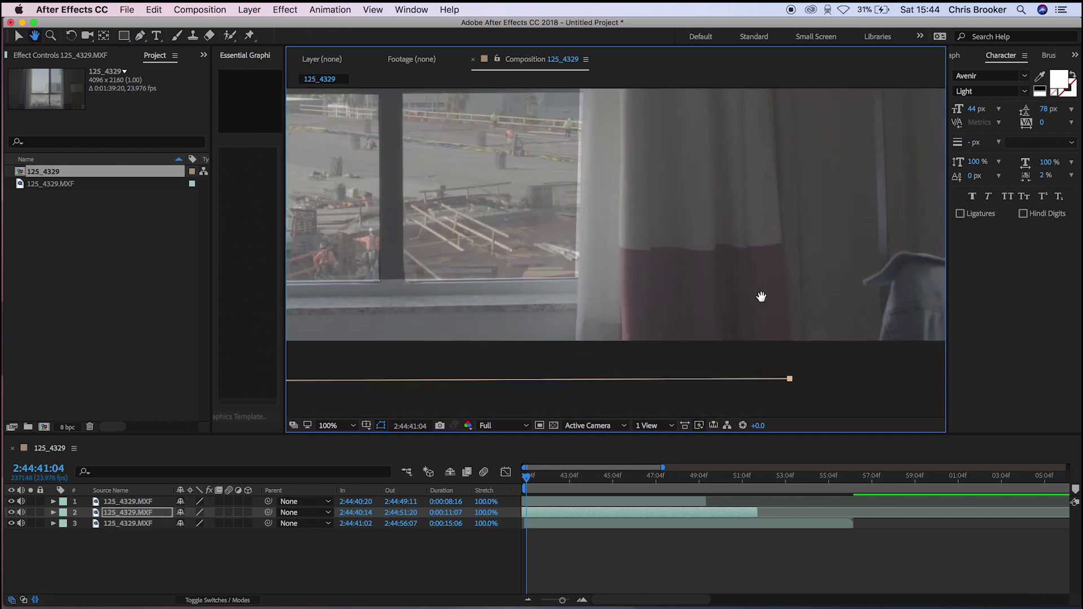
left_click_drag(761, 297, 733, 417)
left_click(739, 410)
left_click_drag(500, 295, 880, 287)
left_click(437, 299)
left_click(345, 426)
left_click(351, 414)
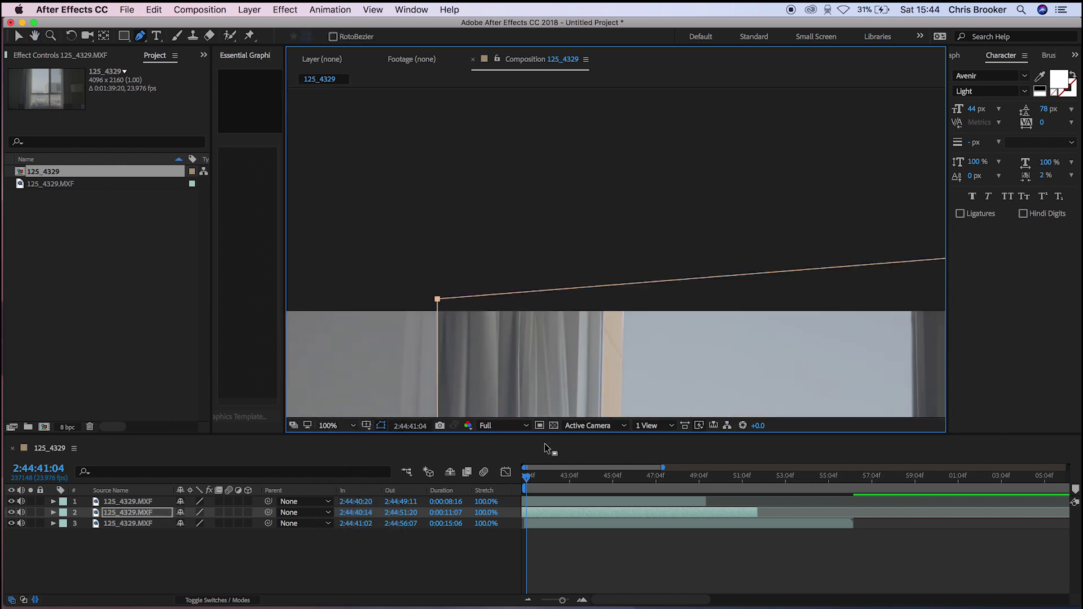
key("v")
left_click(398, 536)
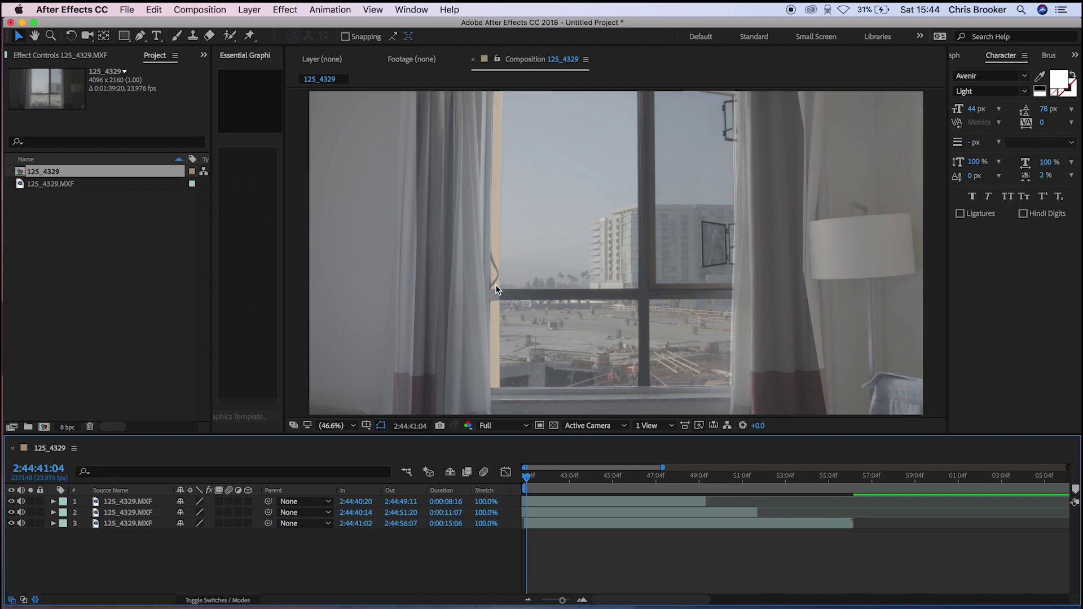
Reveal the layers' masks and set the darkest layer's Mask Feather to 133 pixels.
left_click(138, 502)
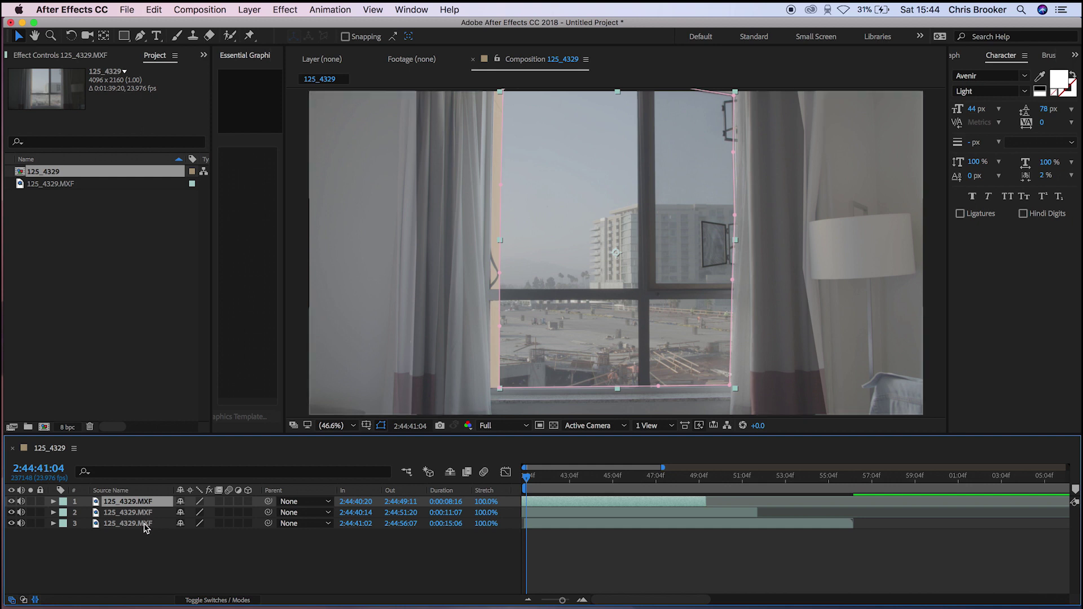
left_click(147, 525, "shift")
key("m")
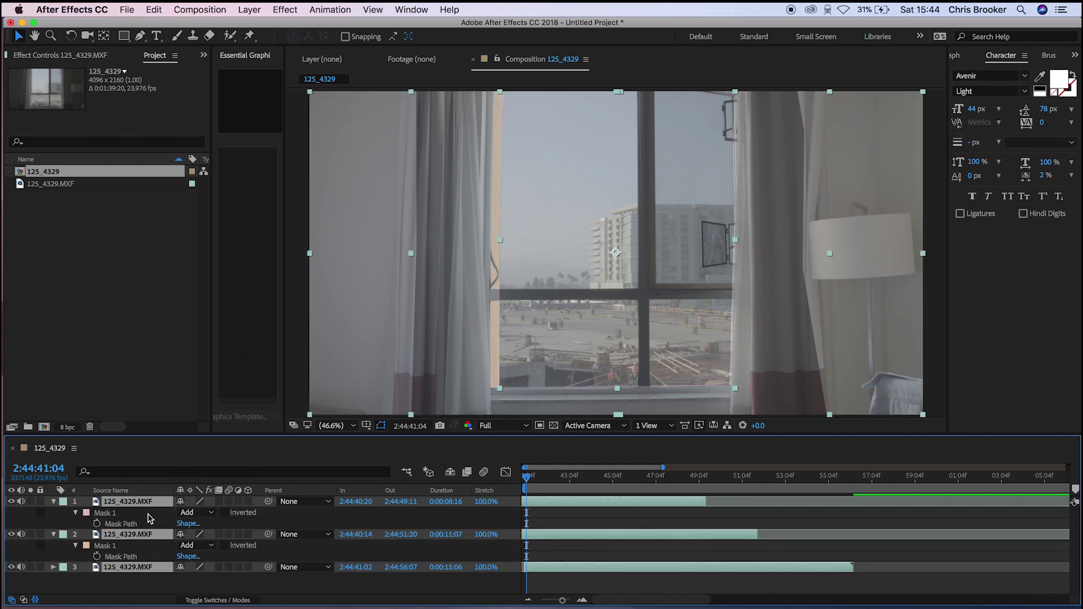
left_click(71, 521)
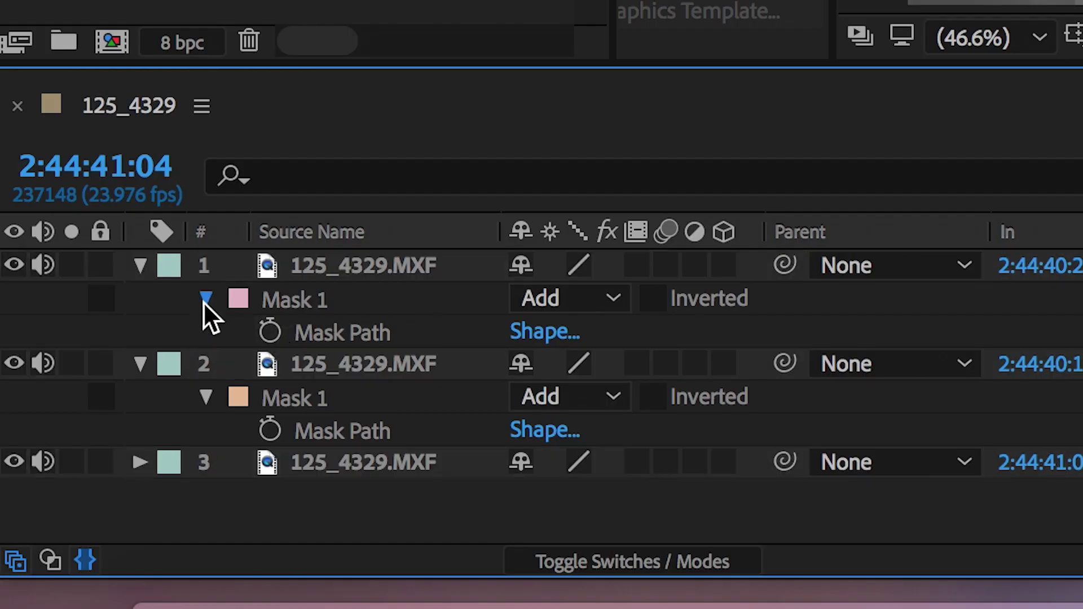
left_click(204, 300)
left_click(206, 299)
left_click_drag(556, 364, 816, 362)
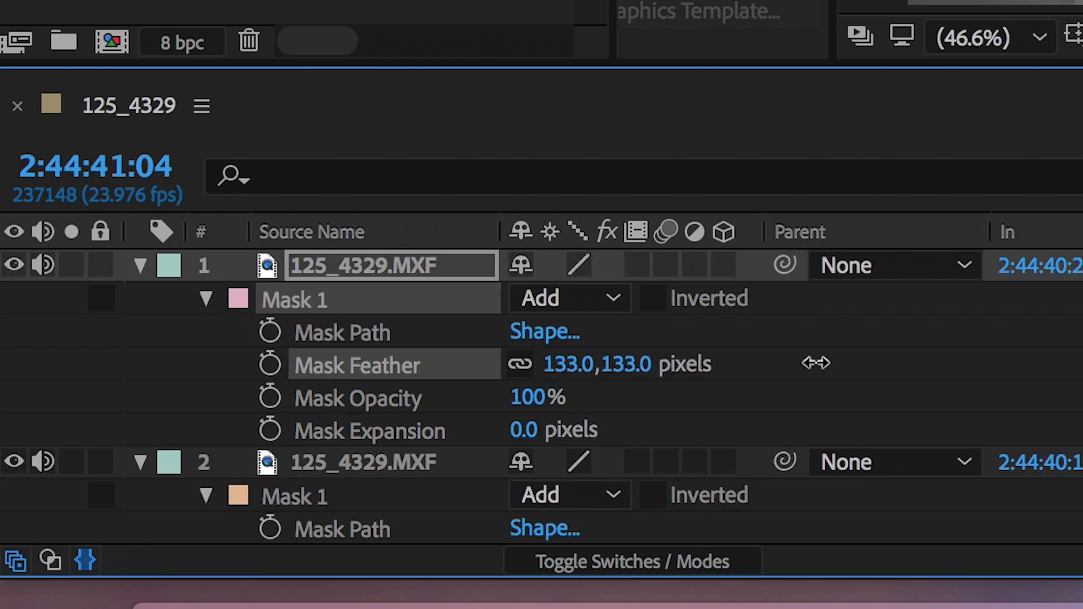
left_click(1035, 355)
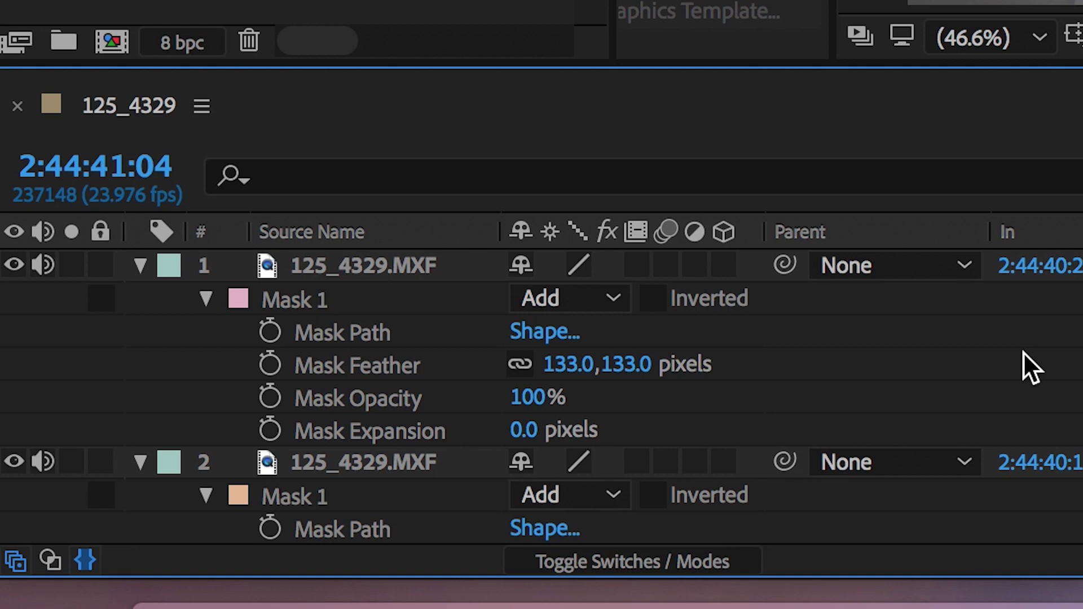
Expand the middle exposure layer's mask properties and set its Mask Feather to 276 pixels.
scroll(465, 402, "down", 1)
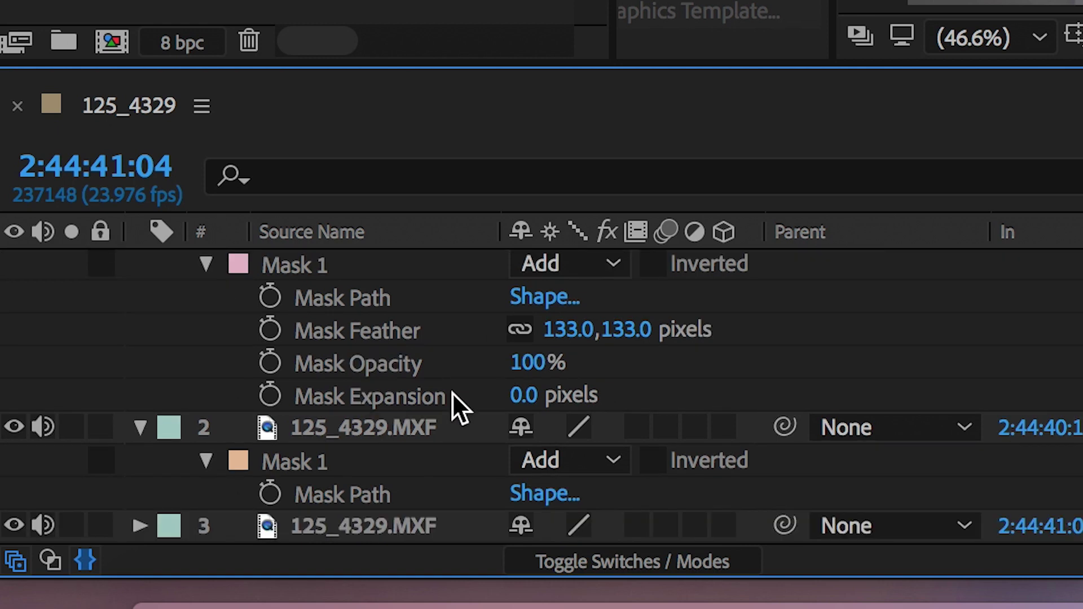
left_click(207, 463)
left_click(207, 492)
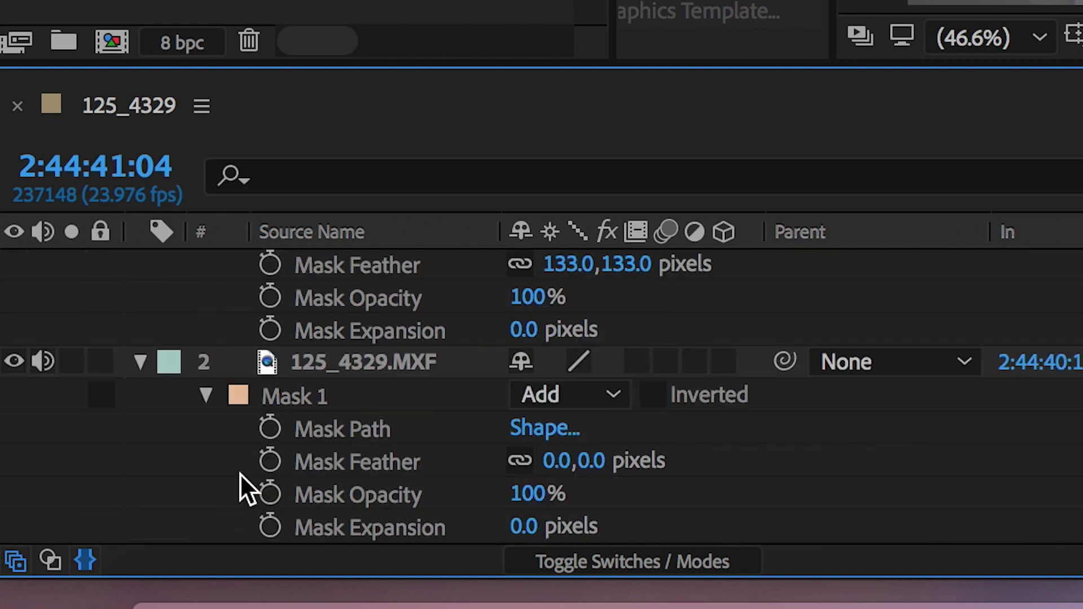
left_click_drag(544, 460, 1076, 457)
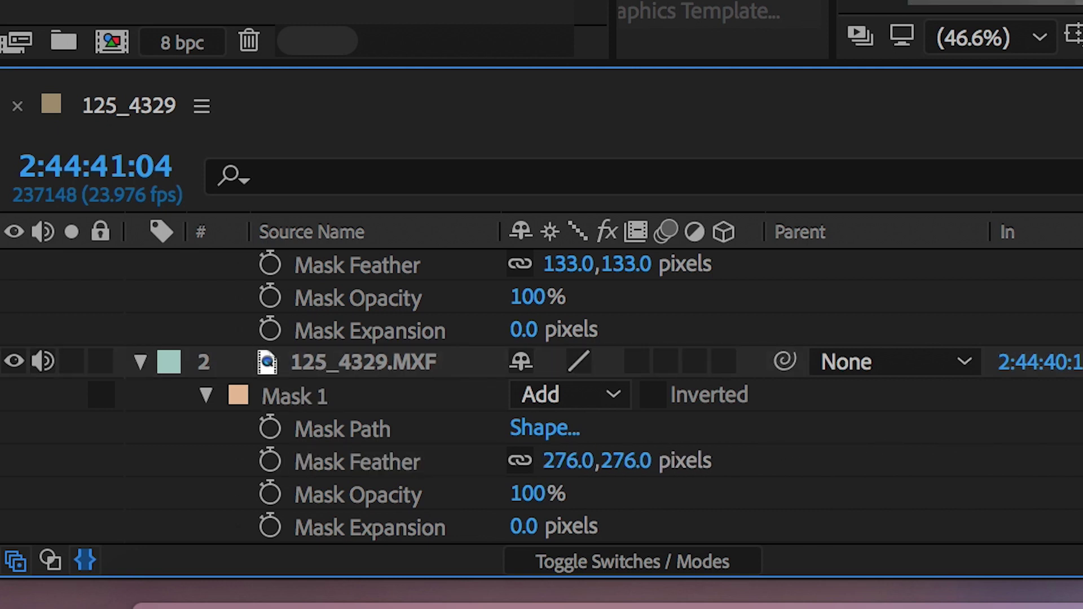
Collapse the mask properties and toggle the two masked layers' visibility to examine the blended exposures.
scroll(861, 414, "up", 3)
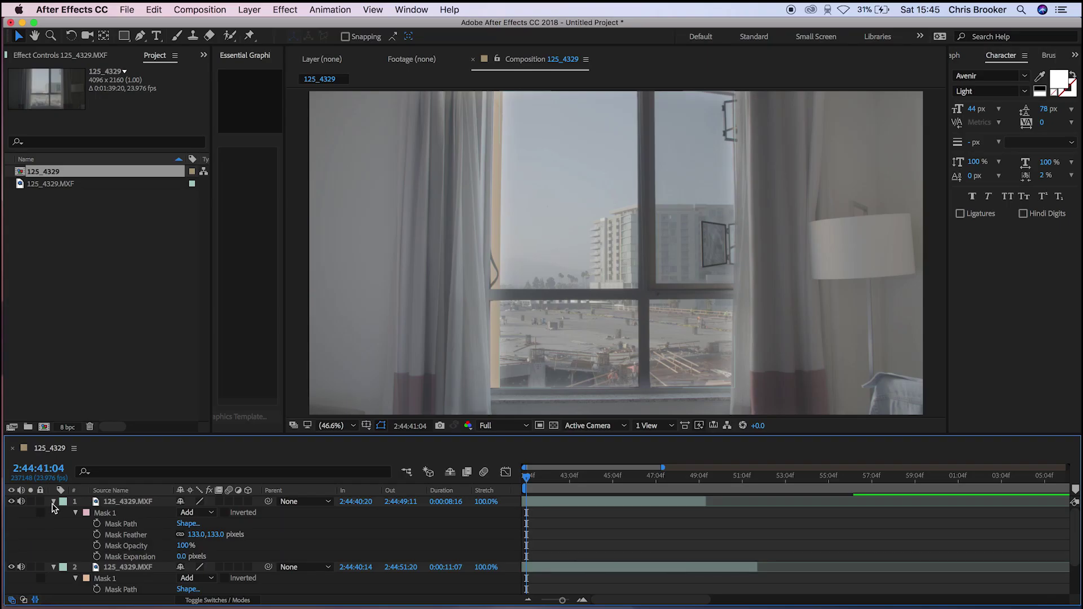
left_click(140, 263)
left_click(53, 512)
left_click(127, 502)
left_click(128, 512, "shift")
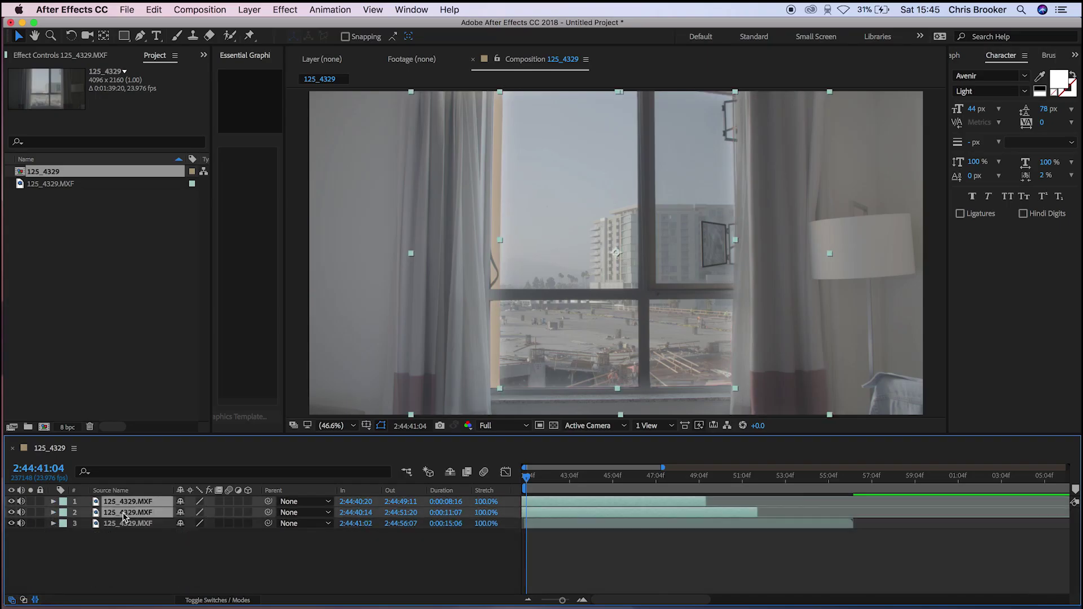
left_click(12, 502)
left_click(11, 507)
left_click(13, 508)
left_click(12, 508)
left_click(399, 564)
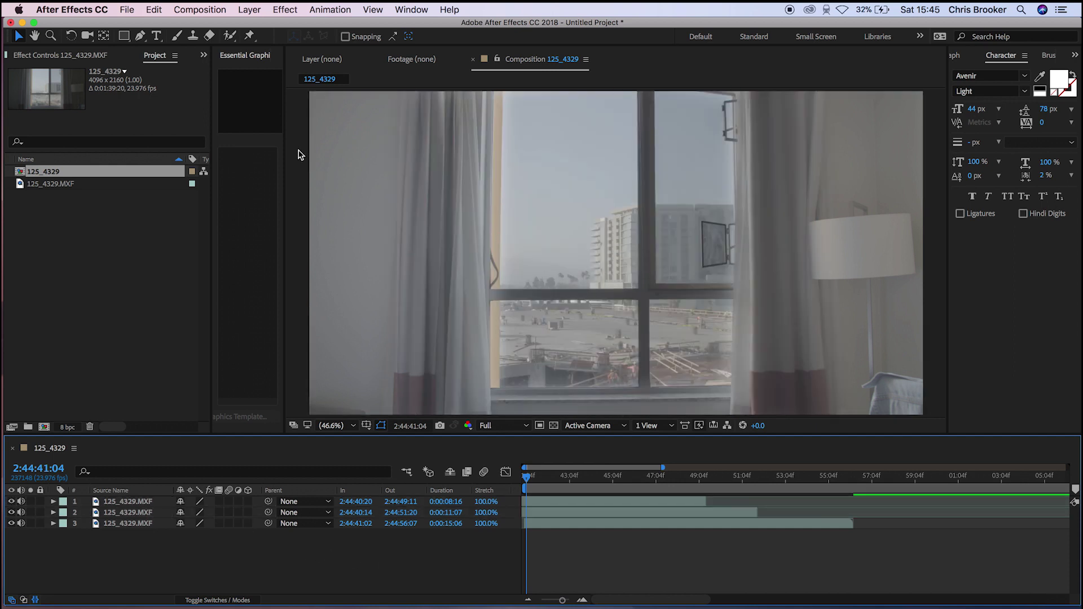